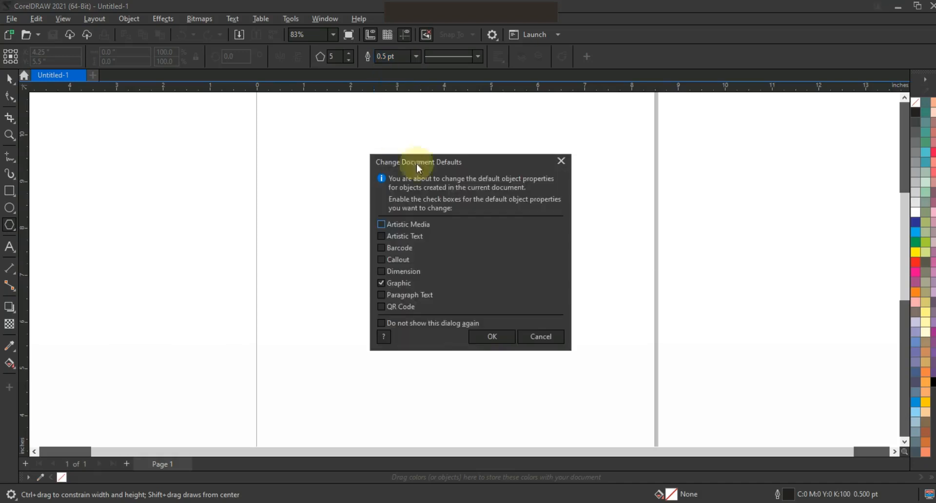
- Apply the 4 pt outline as the default for graphic objects and draw a regular pentagon about 4.9 inches wide near the page's upper middle
click(492, 337)
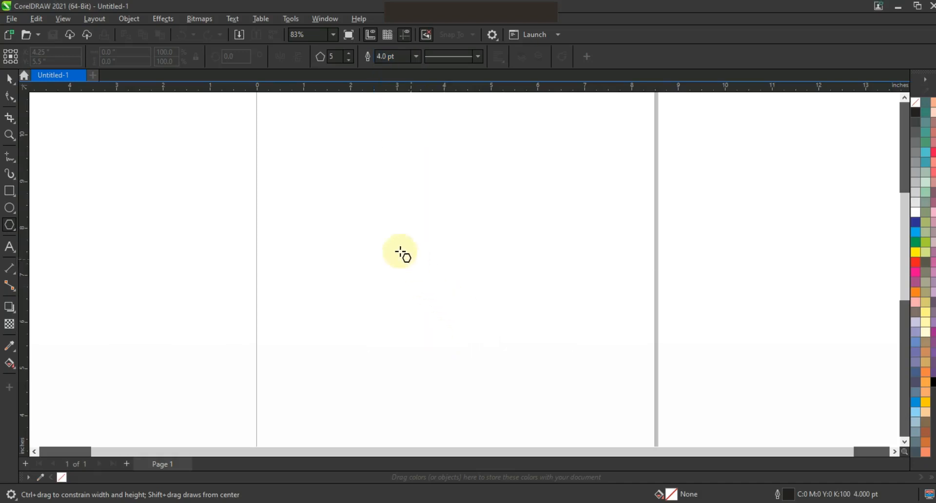
drag(376, 221, 430, 334)
click(9, 78)
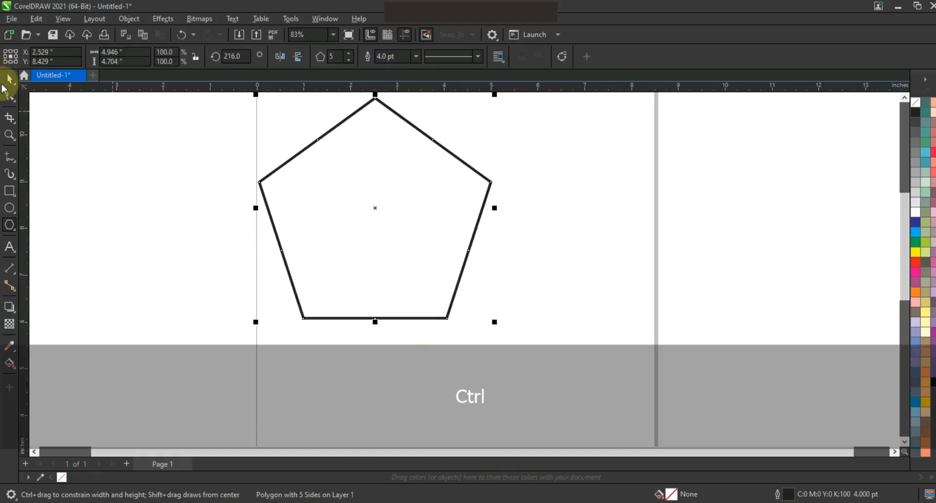
drag(376, 207, 425, 248)
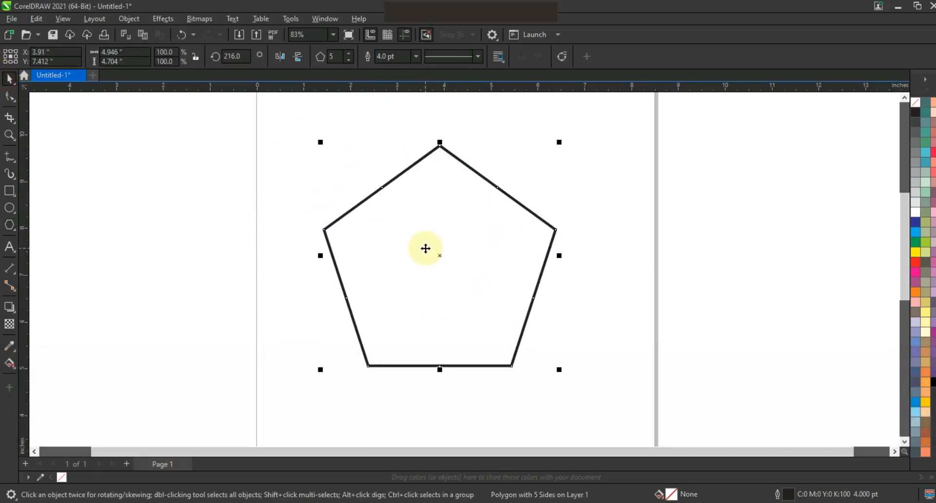
- Reshape the pentagon into a five-pointed star by pulling the midpoint node of an edge inward
click(6, 99)
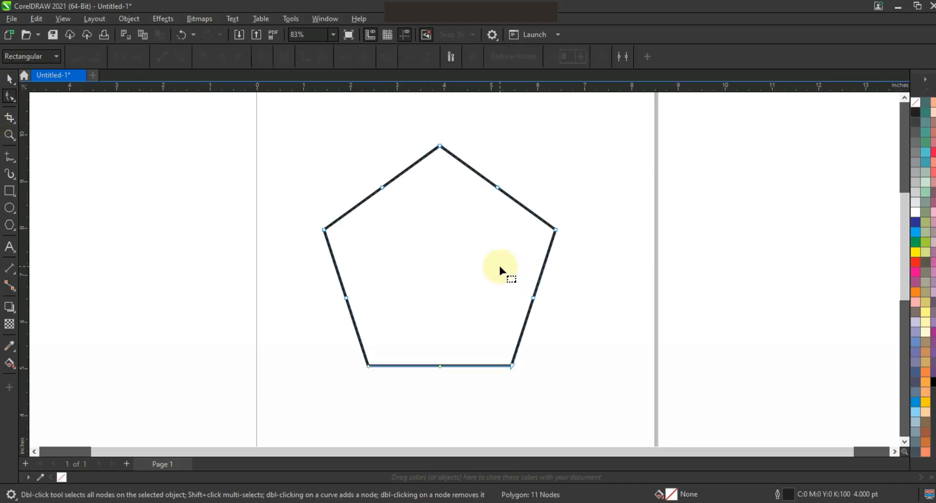
drag(382, 188, 400, 231)
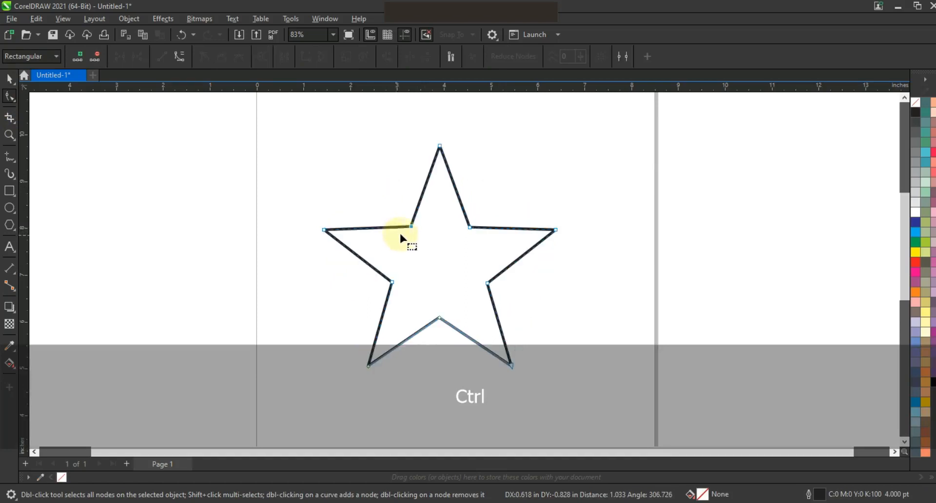
click(9, 79)
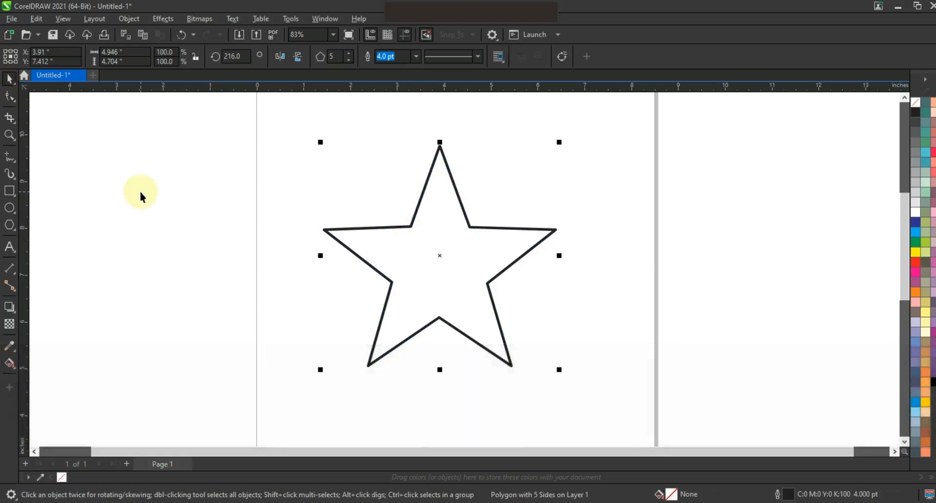
- Round all the star's corners with a 0.18 inch fillet radius
click(315, 19)
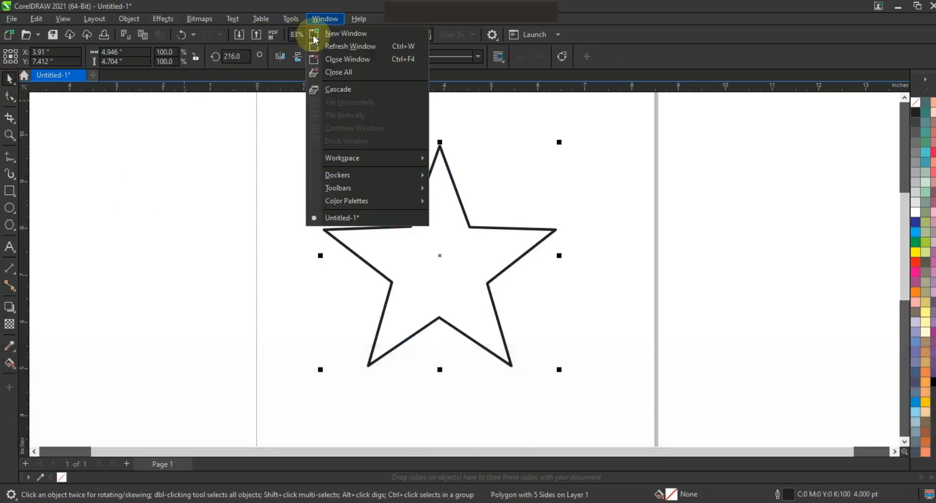
mouse_move(321, 175)
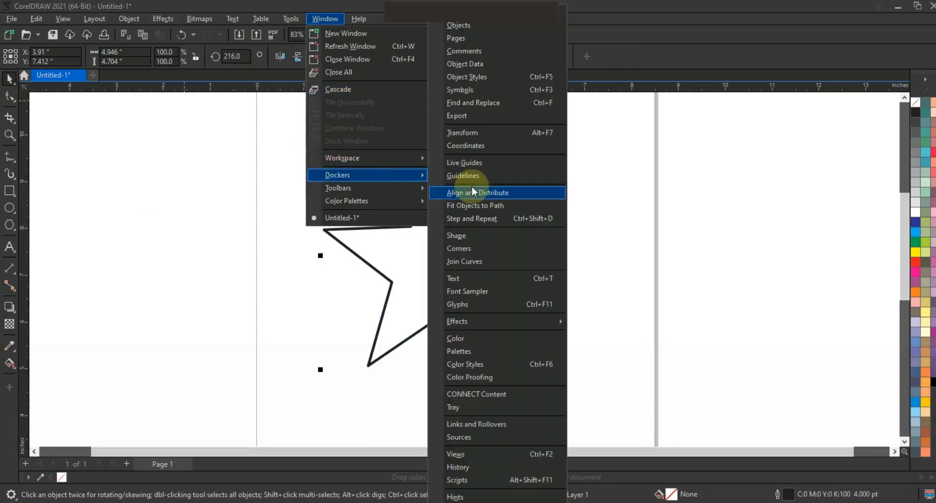
click(474, 242)
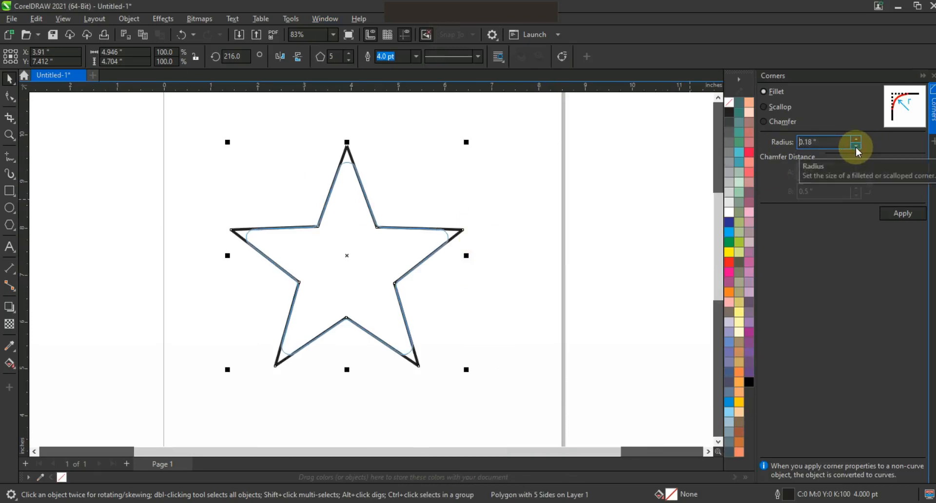
click(896, 213)
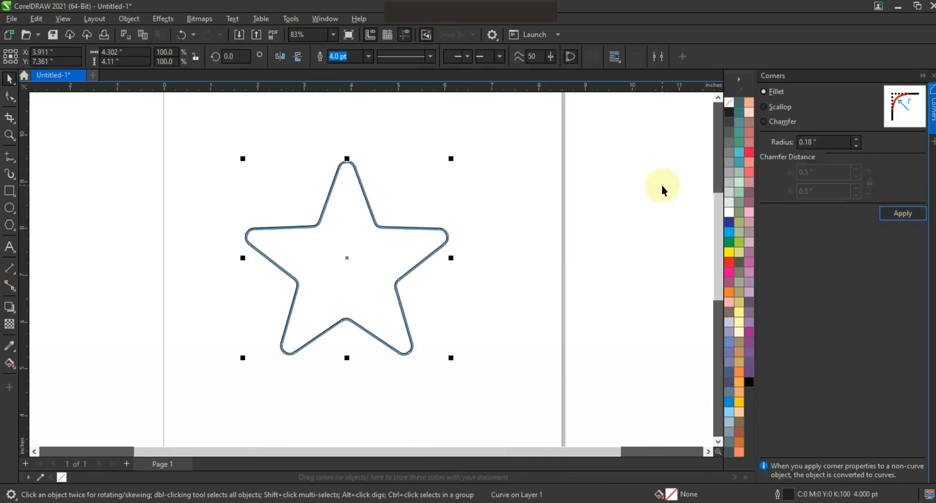
click(932, 76)
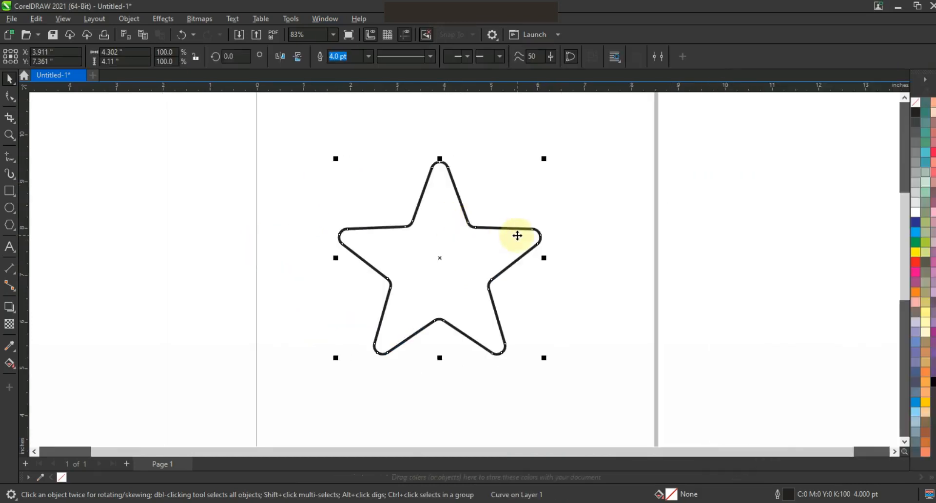
- Add a perspective effect to the star, stretching its two left corners outward so the left side looks larger
click(129, 20)
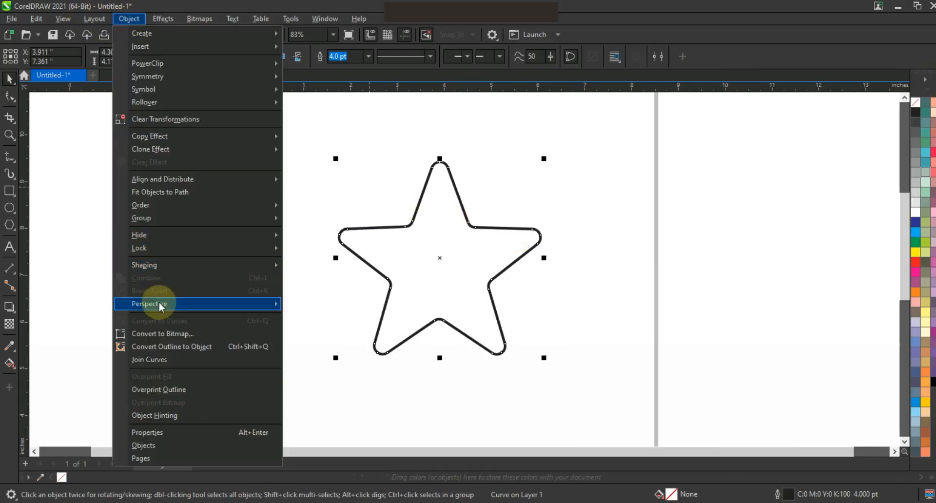
mouse_move(161, 304)
click(312, 305)
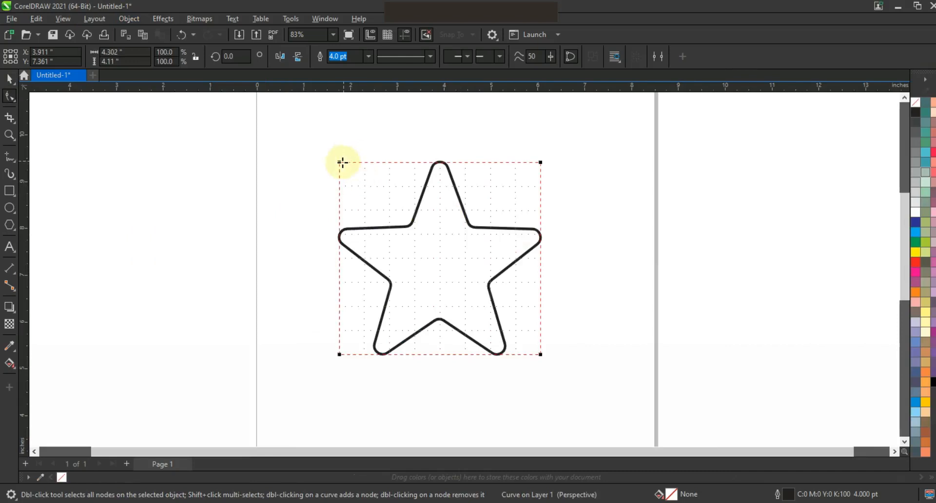
drag(340, 162, 339, 147)
drag(339, 355, 325, 385)
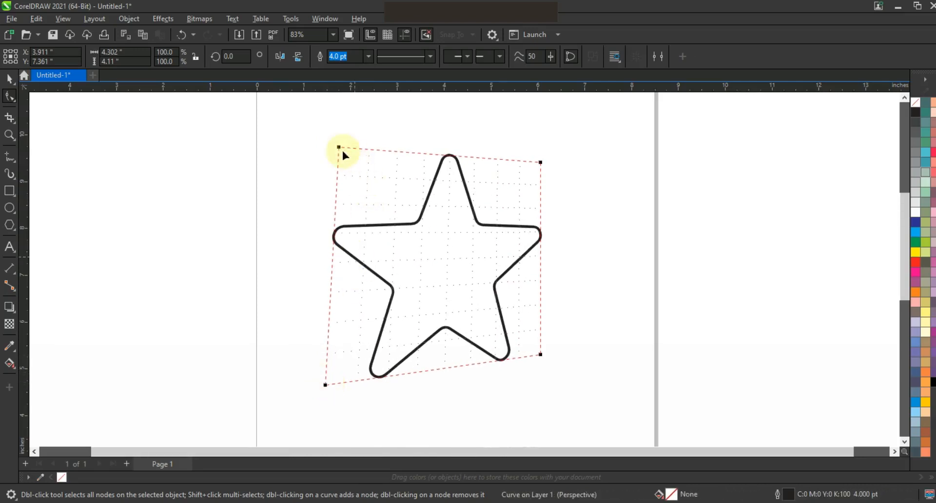
drag(339, 149, 334, 148)
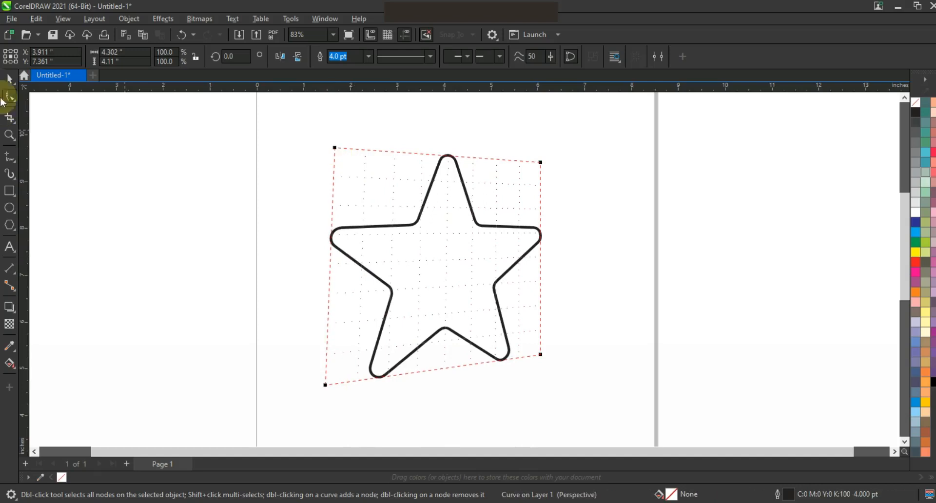
click(8, 80)
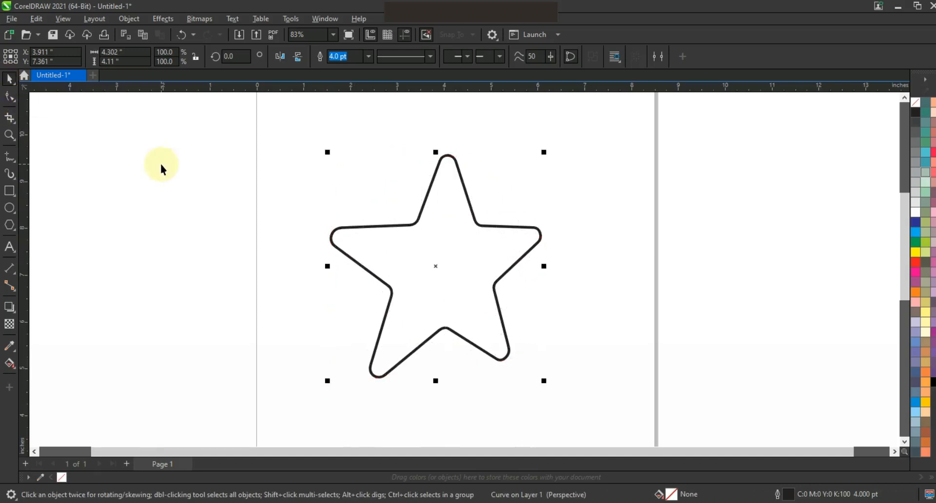
click(215, 220)
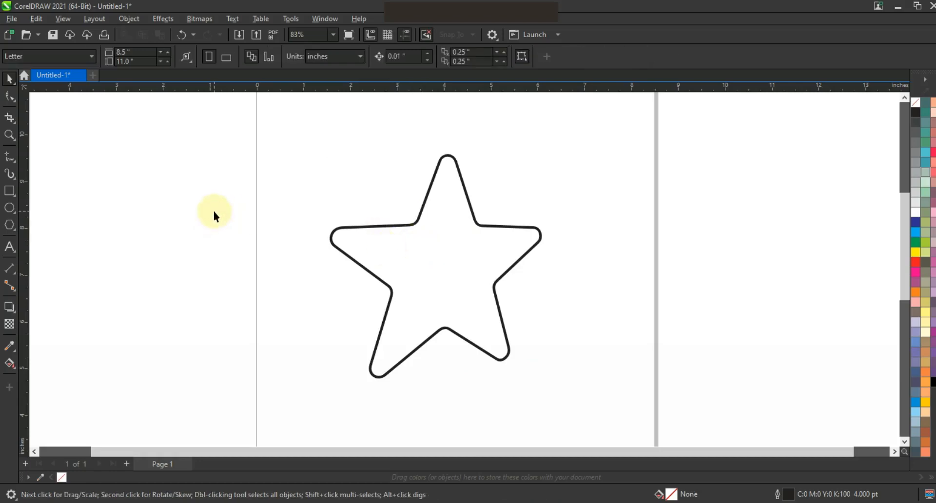
- Draw a straight diagonal line from above the star's right arm down to its bottom notch and convert it to a curve
click(7, 136)
drag(287, 136, 635, 388)
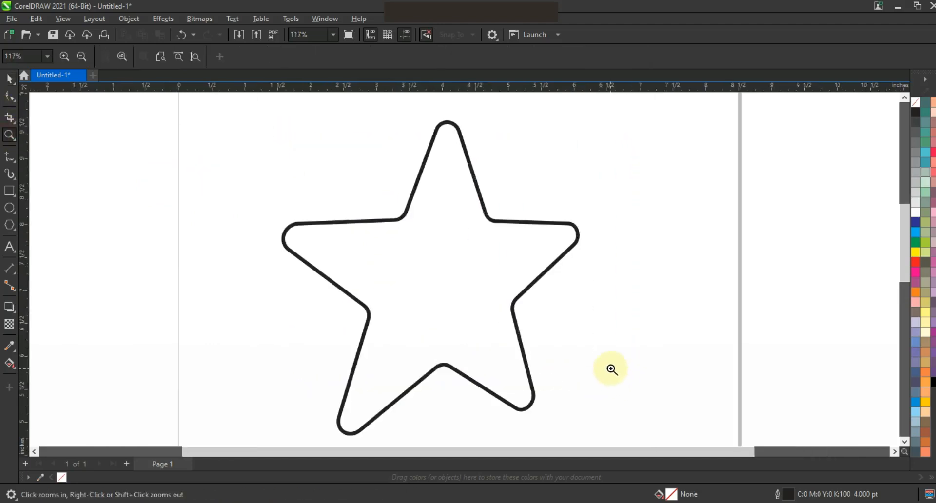
click(9, 156)
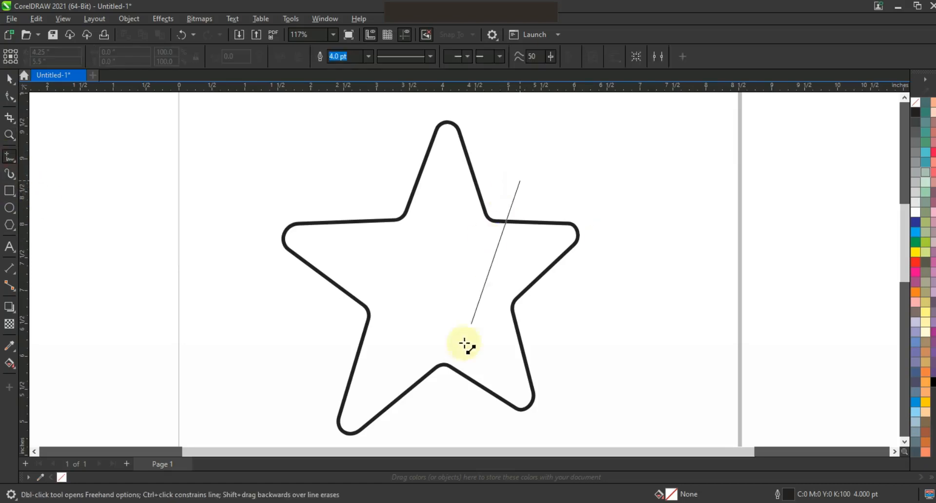
click(445, 378)
click(9, 96)
click(180, 56)
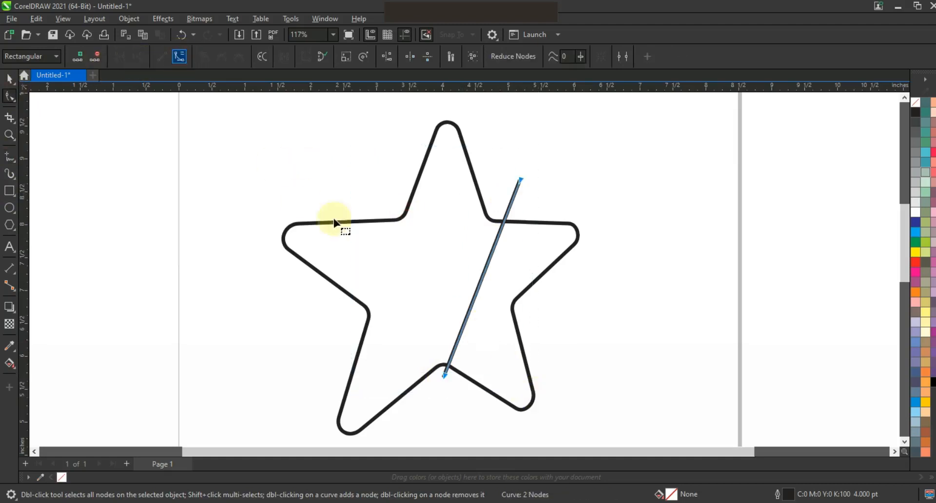
- Bend the diagonal line into a gentle S-curve, adjusting its end nodes and handles to about 1.2 by 3 inches
drag(508, 241, 451, 297)
drag(444, 376, 442, 379)
drag(508, 245, 510, 247)
drag(520, 181, 519, 184)
drag(510, 249, 521, 250)
drag(448, 299, 441, 296)
drag(519, 250, 515, 250)
drag(519, 185, 522, 184)
drag(519, 250, 513, 250)
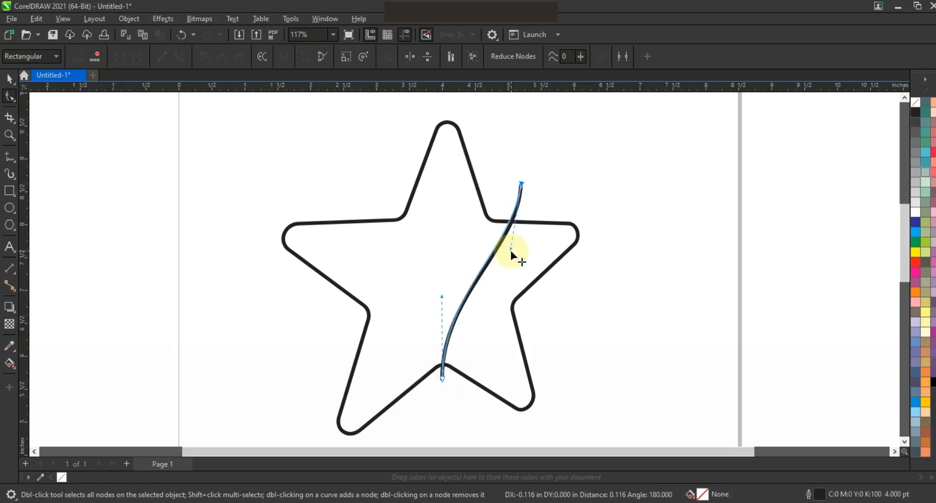
- Extend the S-curve from its upper end with a short segment back to the star's right arm and bow it slightly outward
key(F5)
drag(522, 190, 517, 227)
key(space)
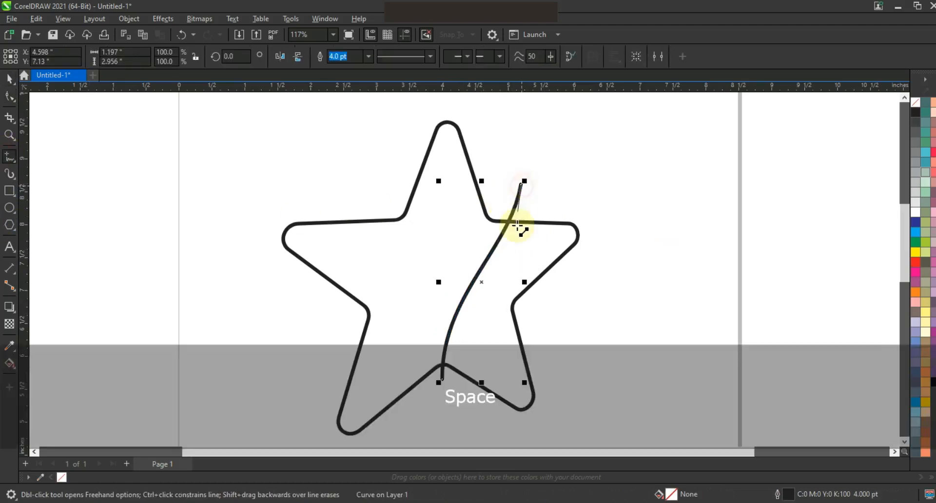
key(F10)
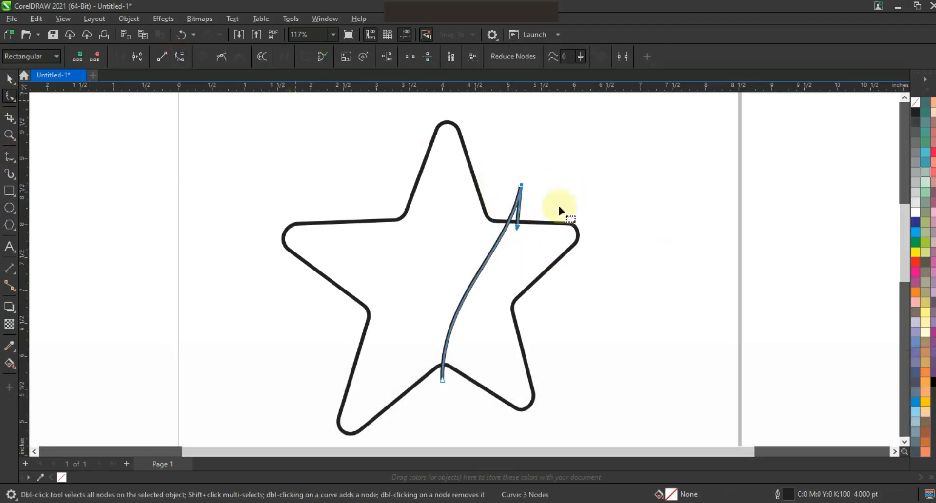
drag(520, 207, 528, 226)
click(518, 228)
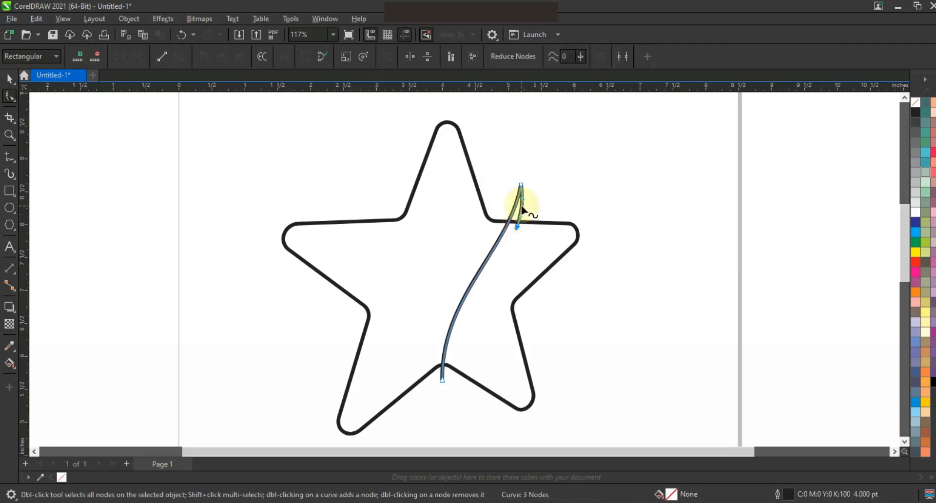
- Draw a two-segment line, about 1.7 by 3 inches, from the star's bottom notch to above the left arm and back down into it
click(9, 136)
right_click(274, 171)
drag(259, 125, 632, 373)
key(F5)
click(459, 405)
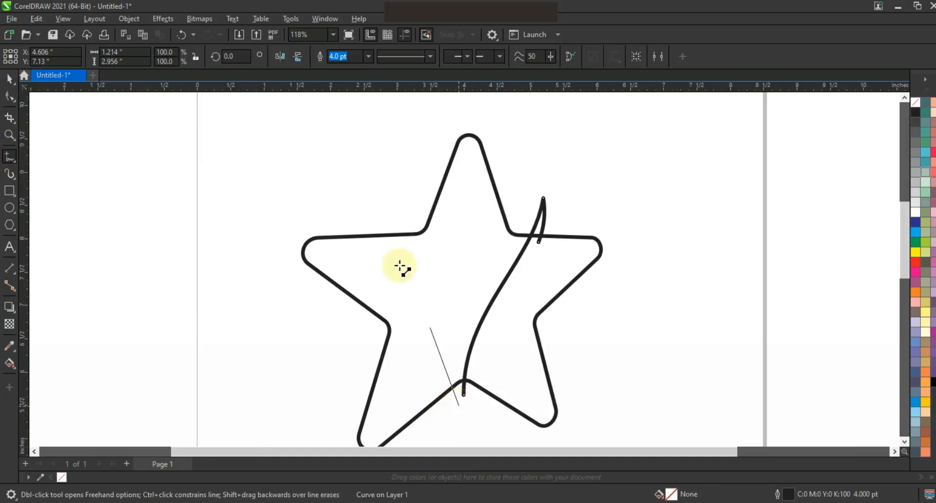
click(370, 206)
double_click(348, 244)
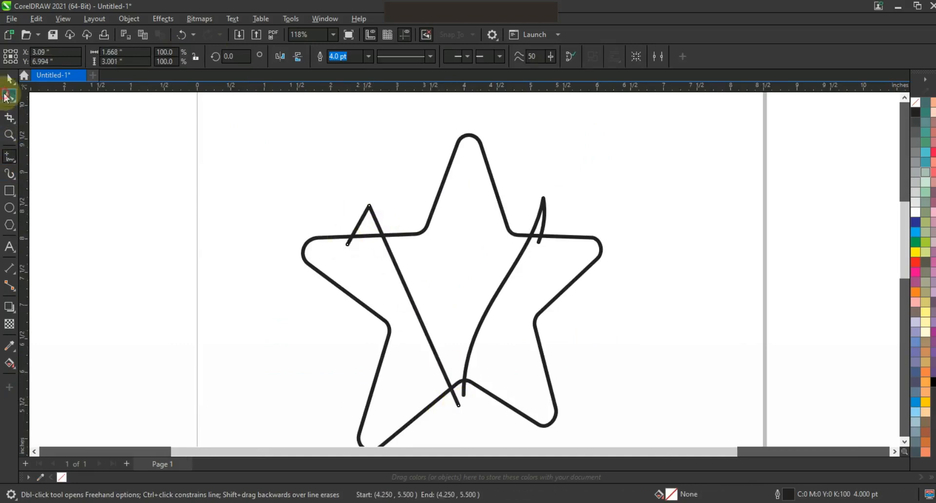
- Curve the left two-segment line into a smooth arch with a rounded hook over the star's left arm, about 1.9 by 3.1 inches
key(F10)
drag(407, 294, 462, 339)
drag(369, 207, 353, 208)
drag(405, 256, 407, 239)
drag(347, 220, 331, 196)
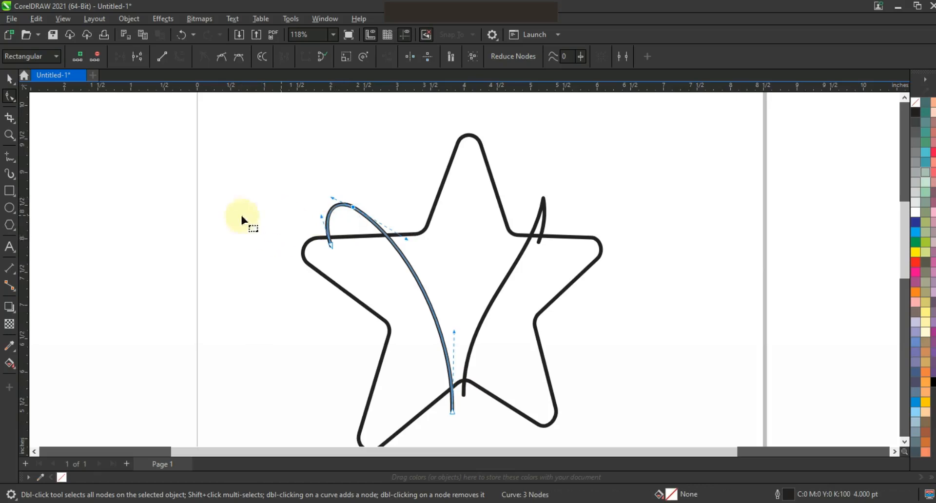
- Draw a three-segment line about 2.7 by 0.9 inches from the top arm's right edge, out right, down to the centre and up left
click(10, 136)
scroll(331, 140, down, 1)
mouse_move(327, 131)
mouse_down()
mouse_move(460, 239)
mouse_move(619, 293)
mouse_up()
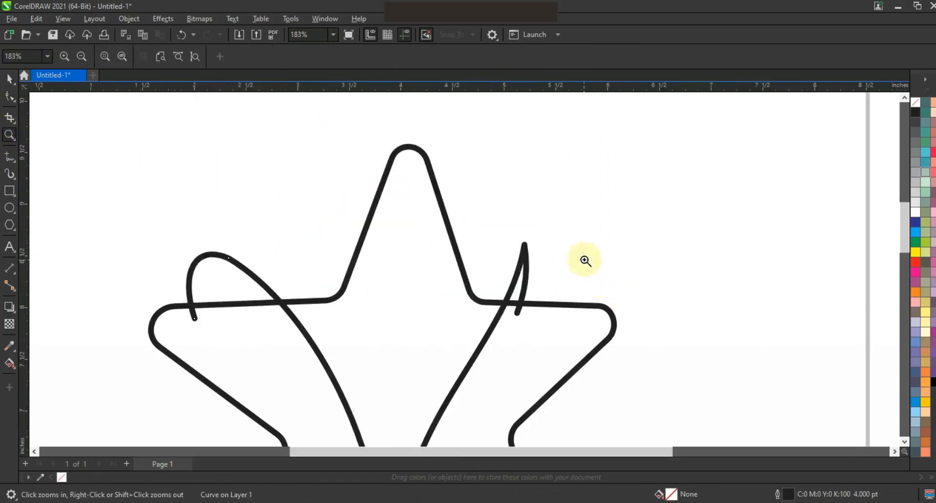
click(10, 157)
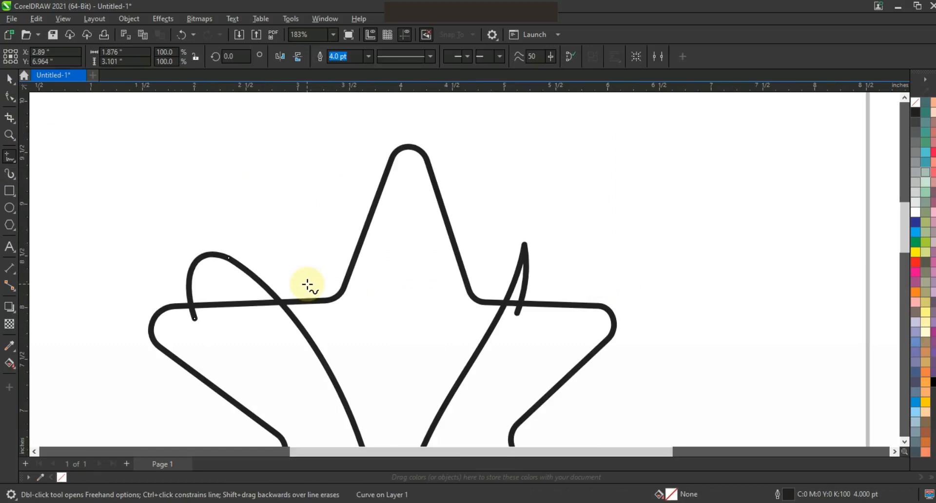
click(452, 242)
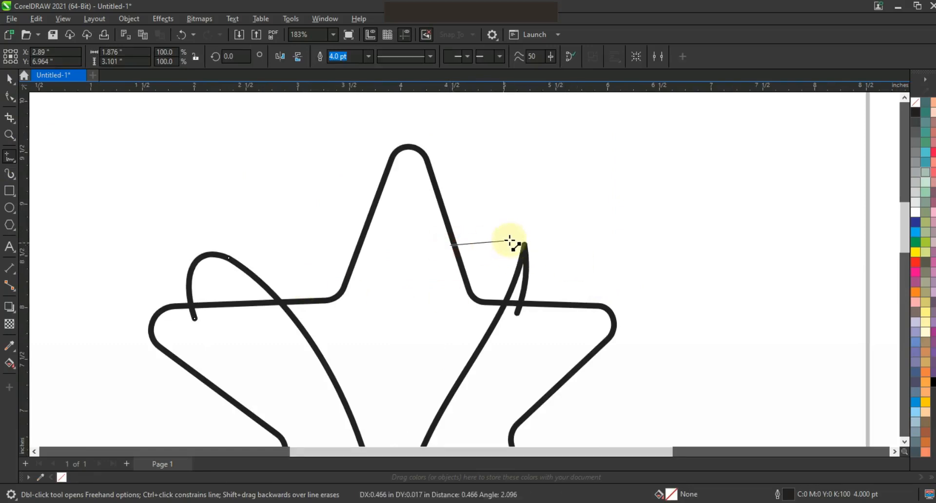
double_click(515, 241)
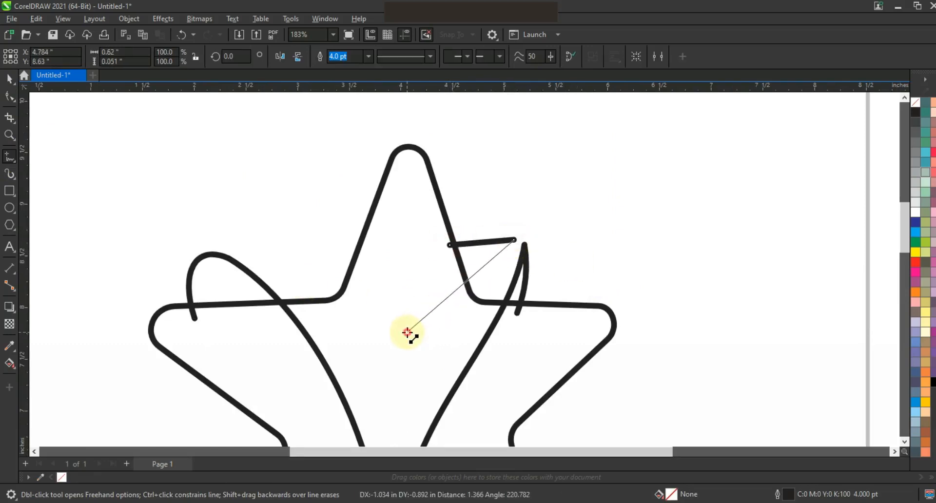
double_click(407, 333)
click(240, 247)
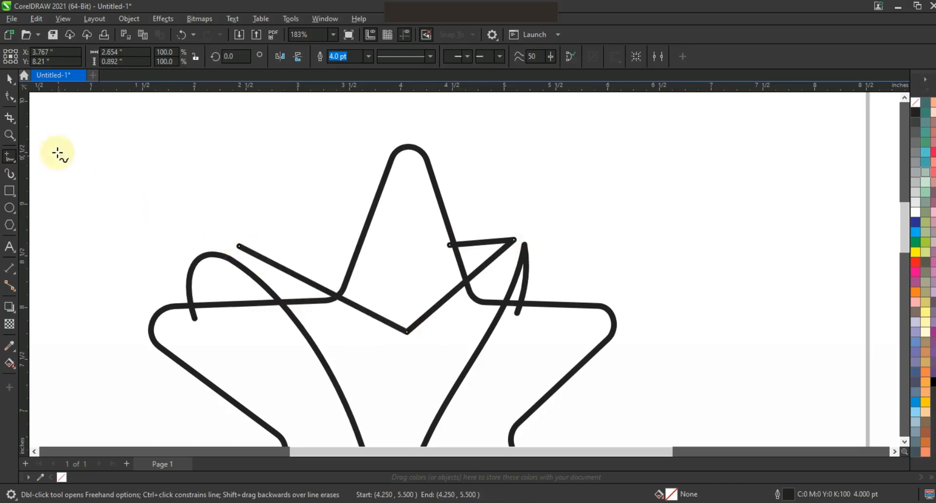
- Convert the three-segment line to curves and bend its two right-hand segments into a rounded loop beside the star's top arm
key(F10)
drag(140, 156, 518, 347)
click(181, 56)
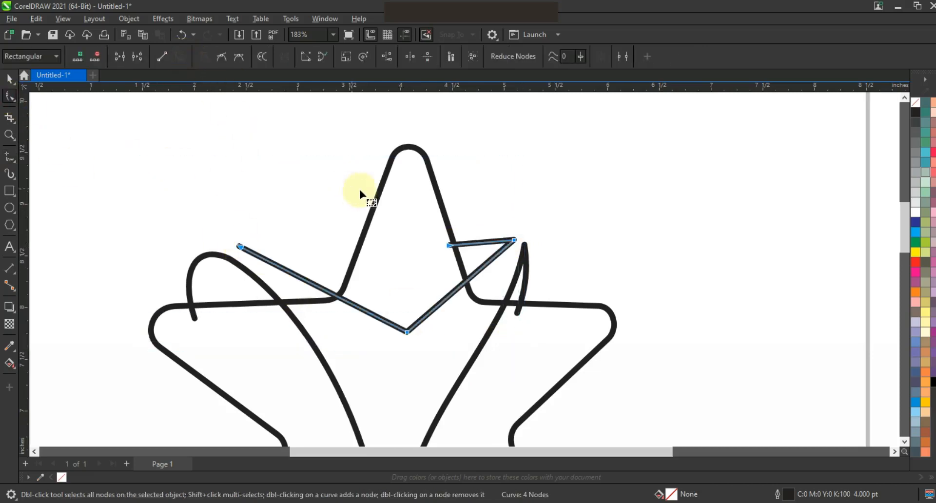
click(468, 281)
drag(468, 281, 479, 294)
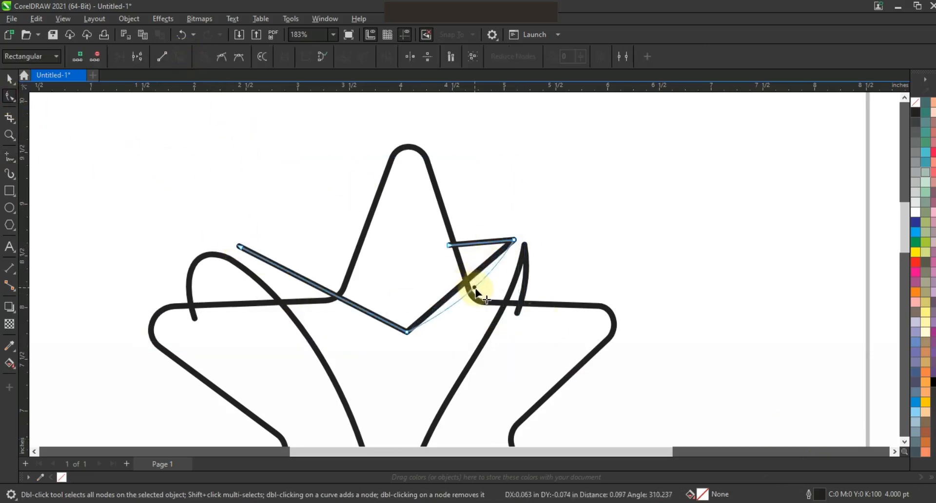
drag(486, 249, 503, 230)
click(507, 288)
drag(507, 287, 511, 286)
drag(509, 219, 505, 220)
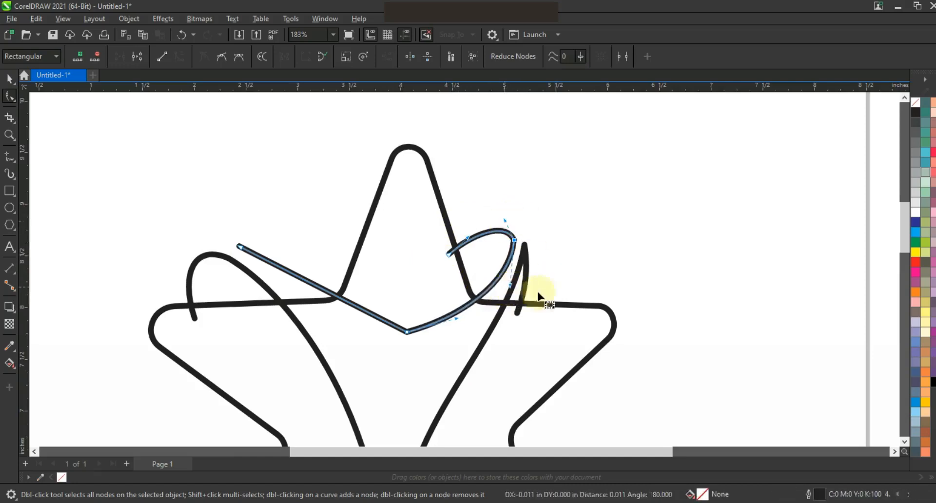
- Bend the long left segment into a smooth downward sweep and extend its left end with a straight segment to the top arm's left edge
drag(352, 304, 347, 330)
drag(302, 291, 337, 339)
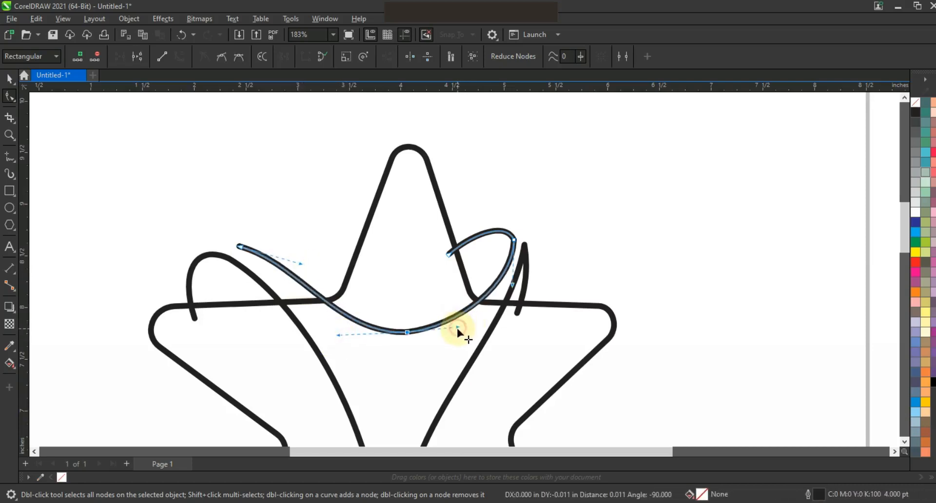
key(space)
click(238, 246)
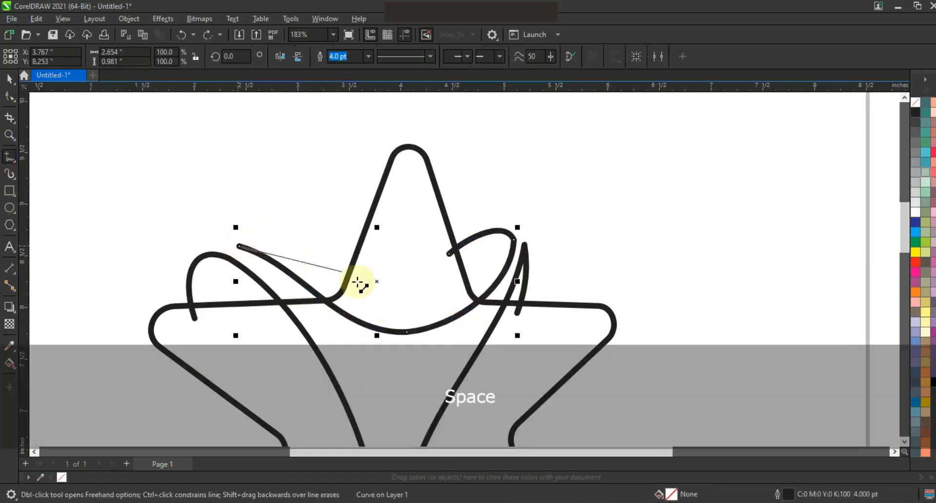
click(356, 284)
- Convert the added left segment to a curve and shape it into a gentle S-bend that forms a pointed swoosh with the sweep below
drag(257, 231, 302, 250)
click(178, 57)
click(356, 285)
drag(320, 280, 323, 291)
drag(302, 249, 306, 250)
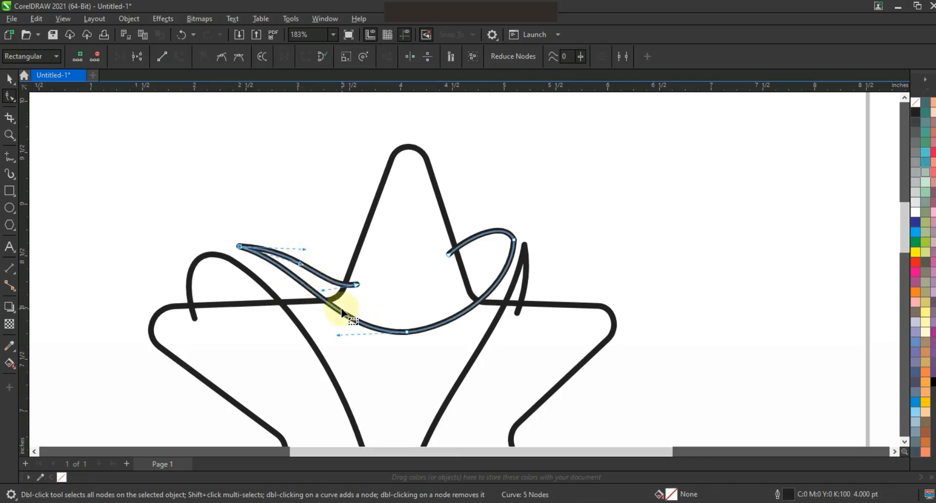
drag(336, 335, 334, 337)
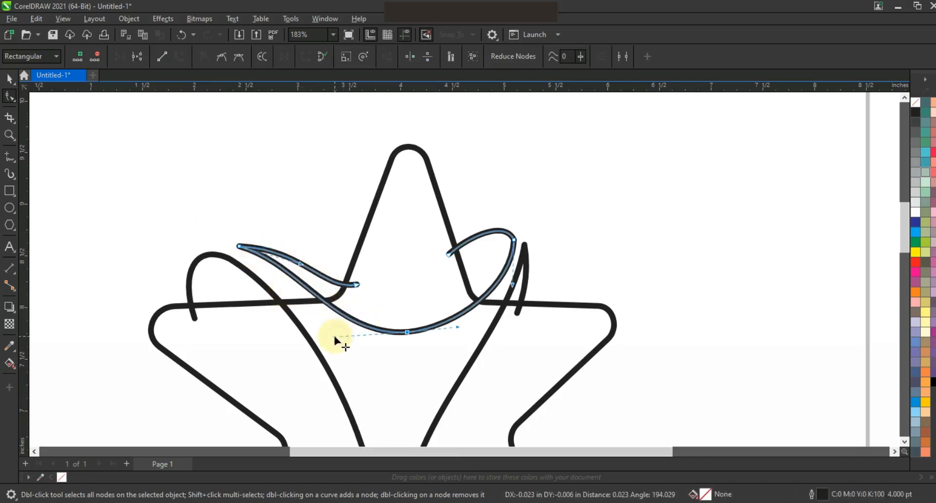
drag(305, 249, 308, 248)
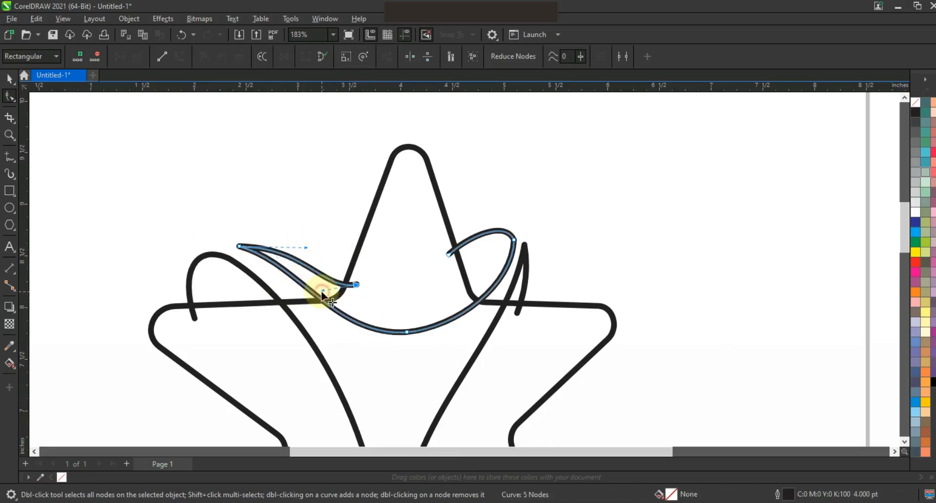
mouse_move(322, 290)
mouse_down()
mouse_move(364, 293)
mouse_move(324, 290)
mouse_up()
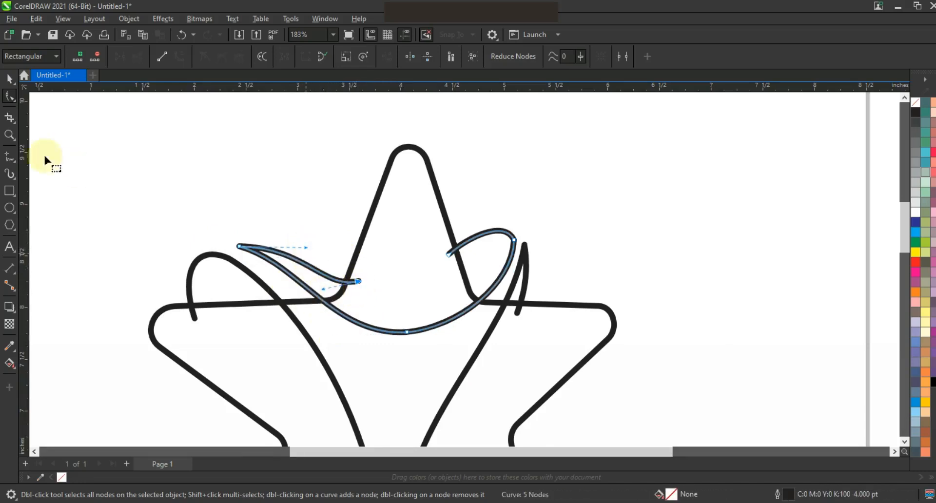
- Extend the left arch curve with a short straight segment from its bottom end, up and left across the star's bottom edge
click(9, 135)
right_click(313, 191)
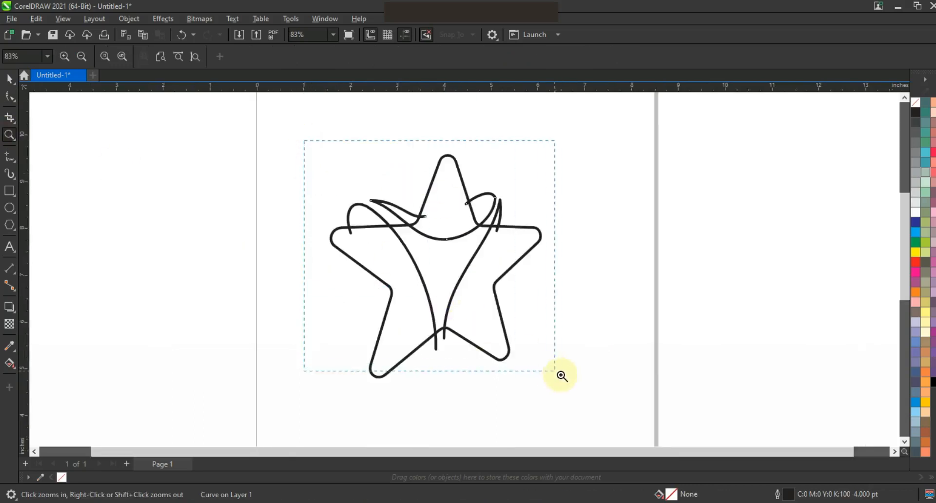
scroll(480, 317, up, 1)
click(9, 157)
key(space)
drag(466, 404, 448, 378)
key(ctrl+z)
key(space)
click(454, 318)
click(9, 157)
key(space)
click(466, 404)
click(446, 372)
- Convert the short bottom segment to a curve and bend it into a slight arc forming a pointed tip at the star's bottom notch
click(10, 135)
scroll(397, 265, down, 1)
drag(351, 284, 520, 367)
click(9, 97)
drag(442, 337, 449, 330)
key(ctrl+z)
click(179, 58)
drag(467, 376, 467, 379)
drag(437, 313, 439, 309)
drag(459, 346, 460, 344)
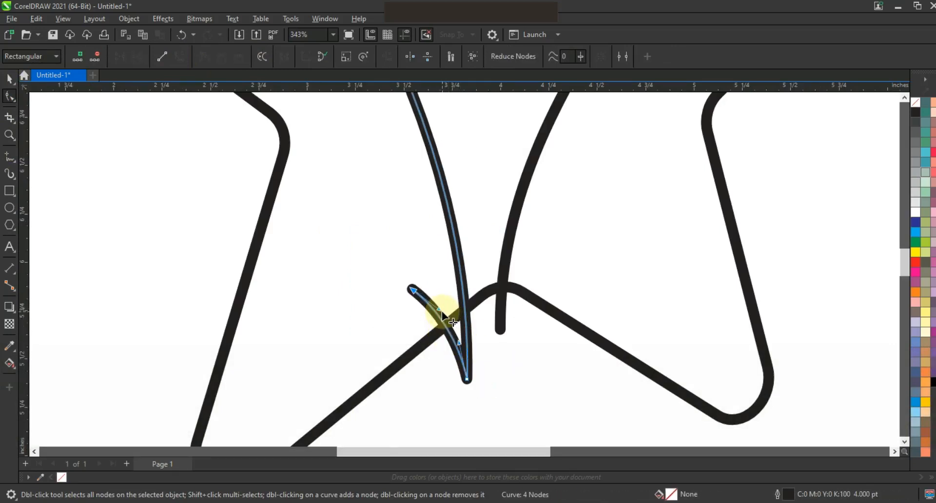
- Draw a nearly horizontal line about 0.5 inches long on the left arm's upper edge, inside the hooked arch
key(F3)
key(z)
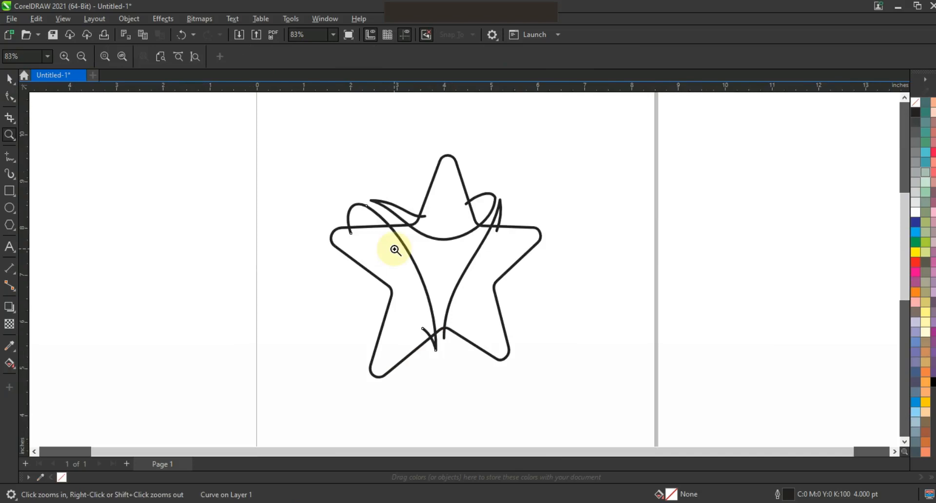
drag(308, 146, 605, 308)
drag(157, 181, 538, 302)
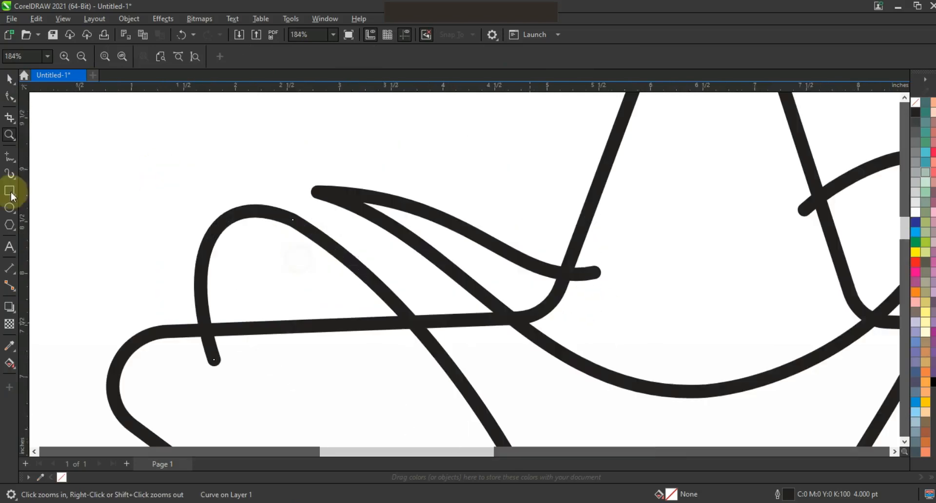
click(10, 157)
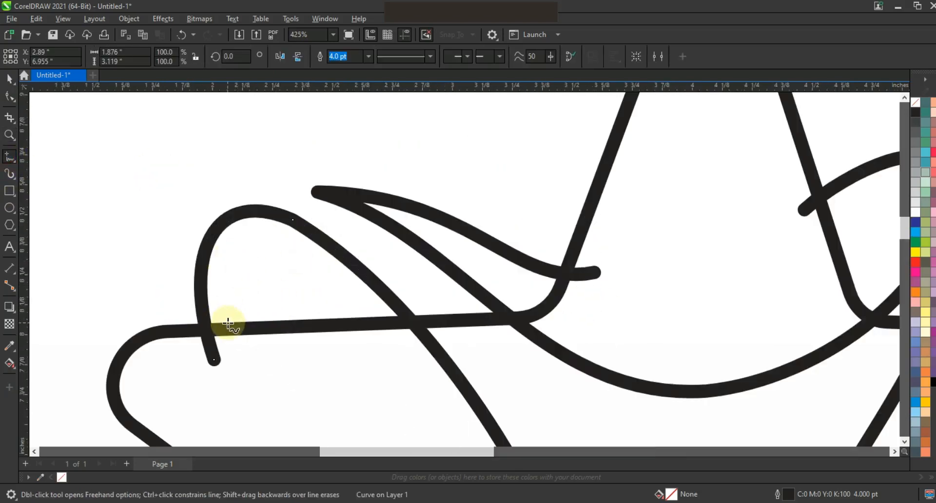
click(228, 322)
click(346, 318)
- Convert the short line to curves and arch its upper side into a small closed dome inside the left hook, with its base on the arm edge
click(9, 96)
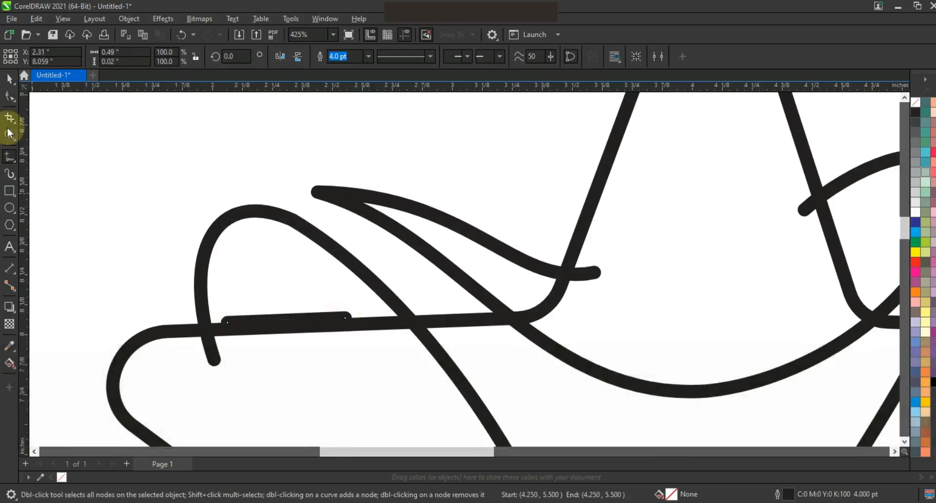
drag(125, 205, 351, 334)
click(178, 251)
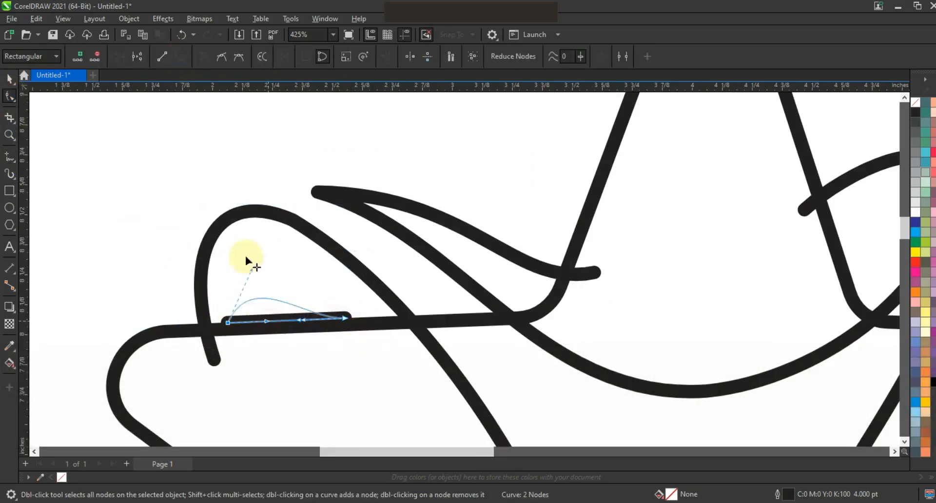
drag(259, 291, 245, 279)
drag(227, 322, 240, 325)
drag(264, 237, 235, 228)
drag(325, 282, 309, 267)
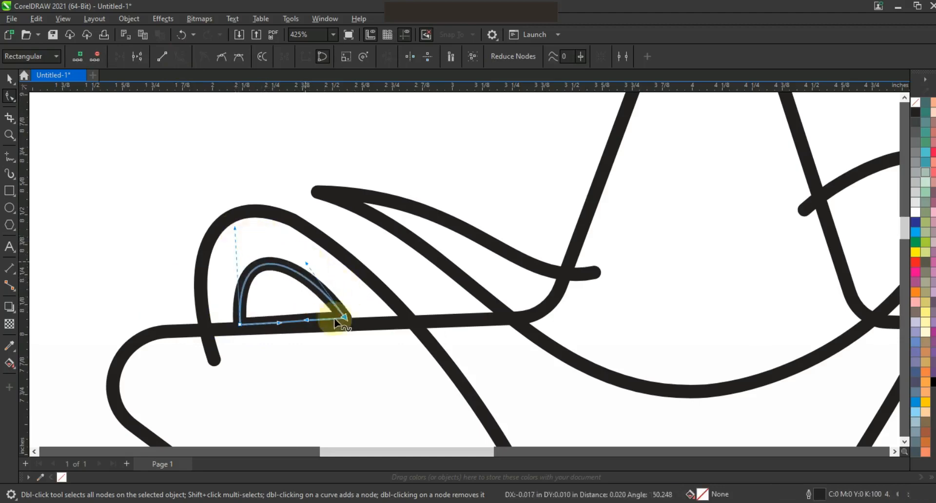
drag(345, 318, 347, 320)
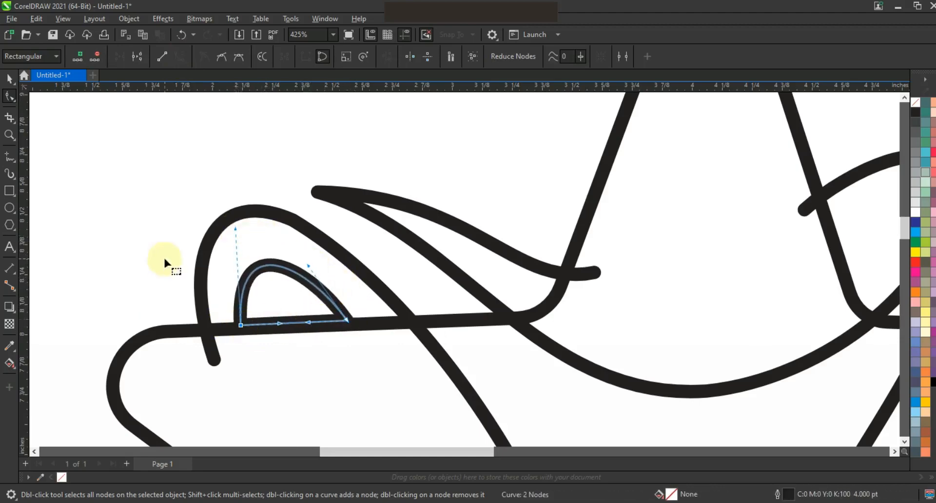
- Use Smart Fill to colour the star's right body region and the narrow spike above the right arm blue with a 0.5 pt outline
key(Escape)
key(F4)
click(11, 366)
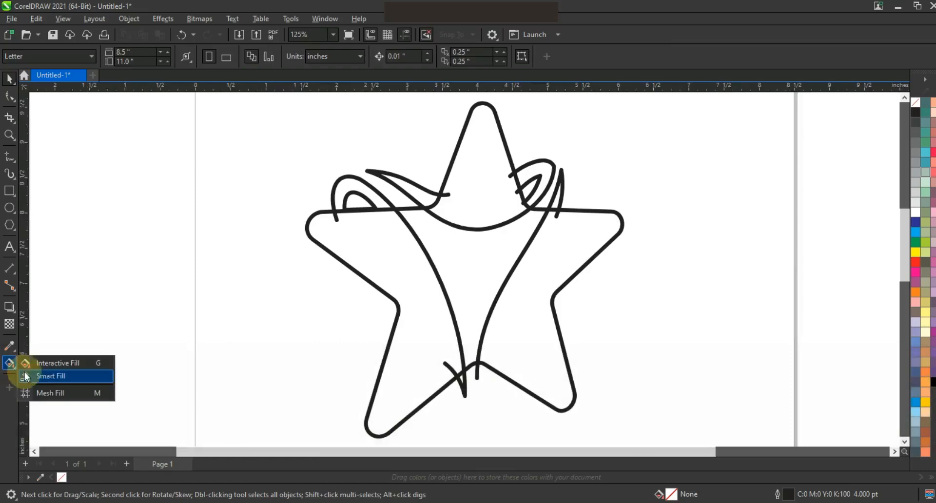
click(49, 376)
click(527, 343)
click(555, 198)
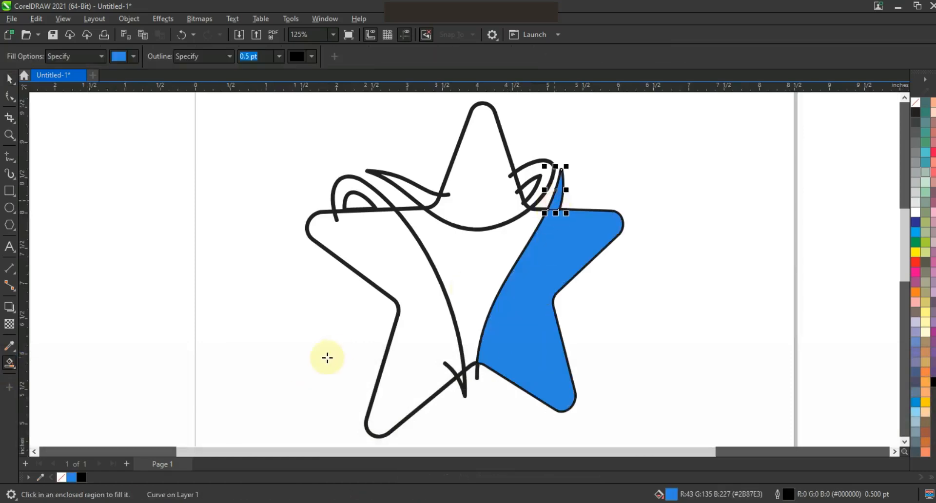
- Smart Fill the left body, the left arch band around the small dome, the left swoosh, the top arm and the right loop in blue
click(435, 341)
click(382, 202)
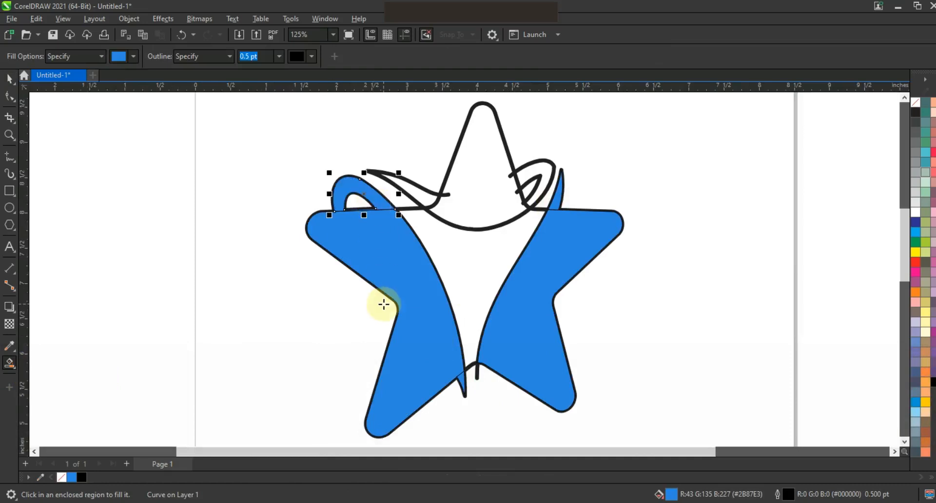
click(421, 196)
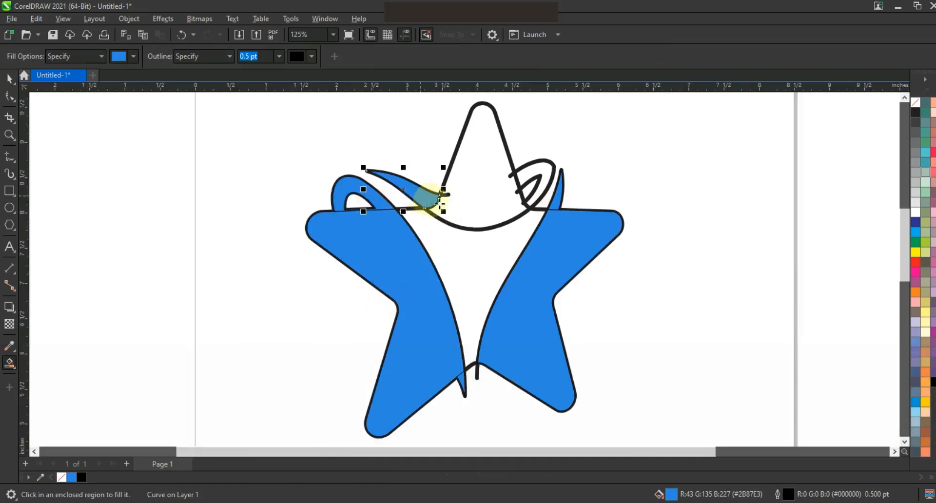
click(479, 211)
click(535, 188)
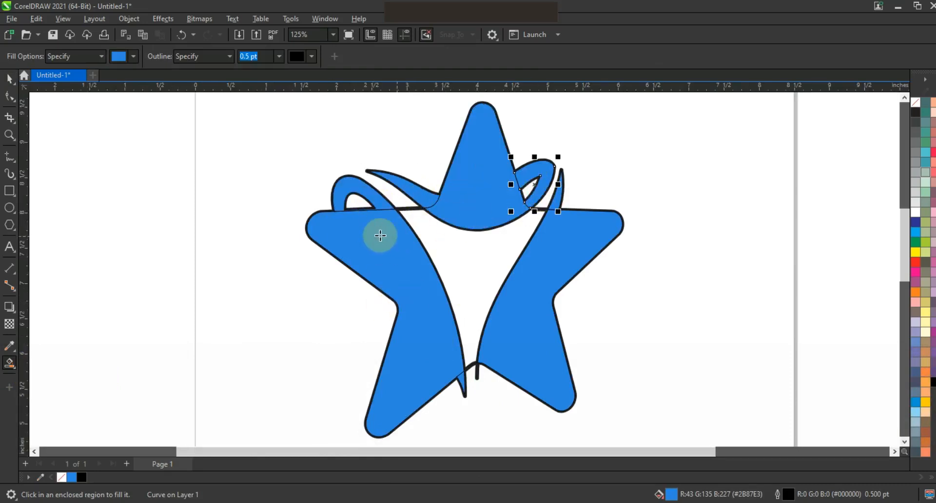
- Move the original star outline and all construction curves off the blue filled shapes to the empty area left of the page
click(10, 79)
key(F3)
key(Escape)
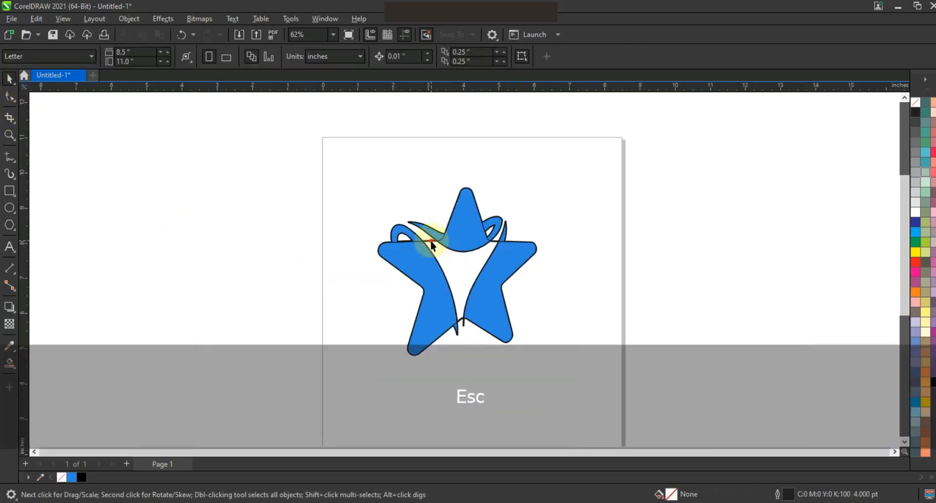
drag(178, 115, 496, 352)
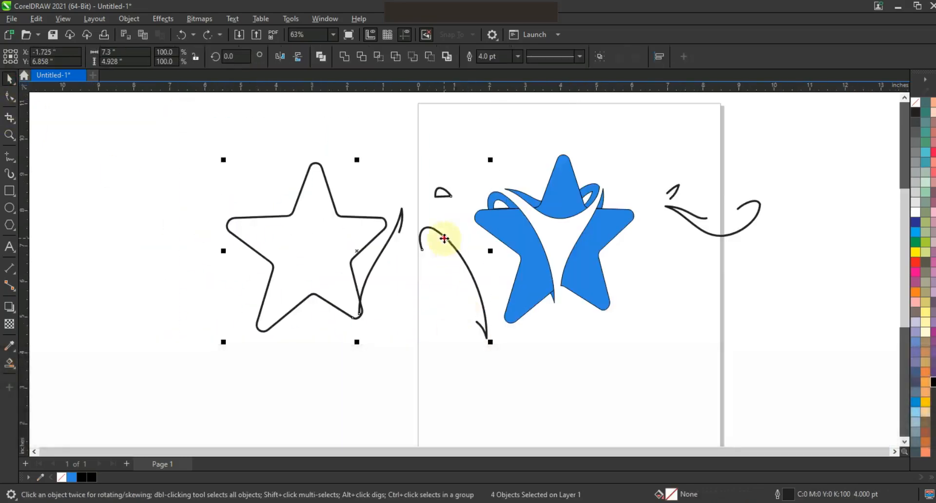
drag(443, 241, 288, 238)
drag(631, 148, 808, 275)
drag(714, 212, 234, 386)
- Weld all the blue filled pieces together and fill the resulting star shape with black
drag(448, 143, 653, 344)
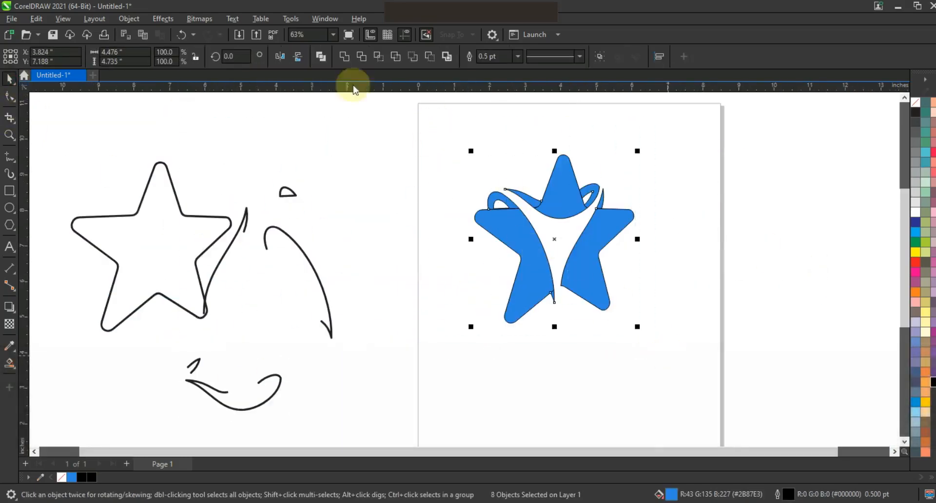
click(337, 57)
click(915, 112)
click(627, 273)
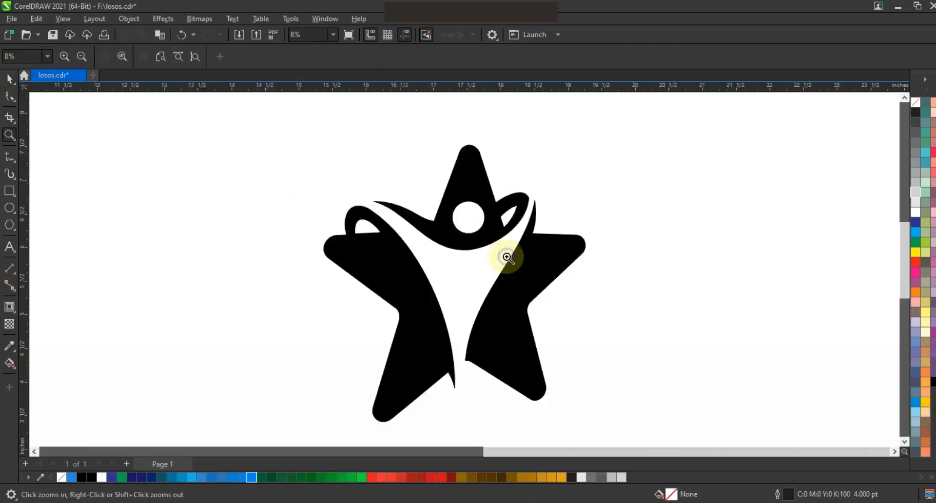
- Examine the finished black star figure with the white head circle in a full-screen preview
scroll(506, 255, down, 2)
right_click(403, 215)
drag(653, 345, 652, 344)
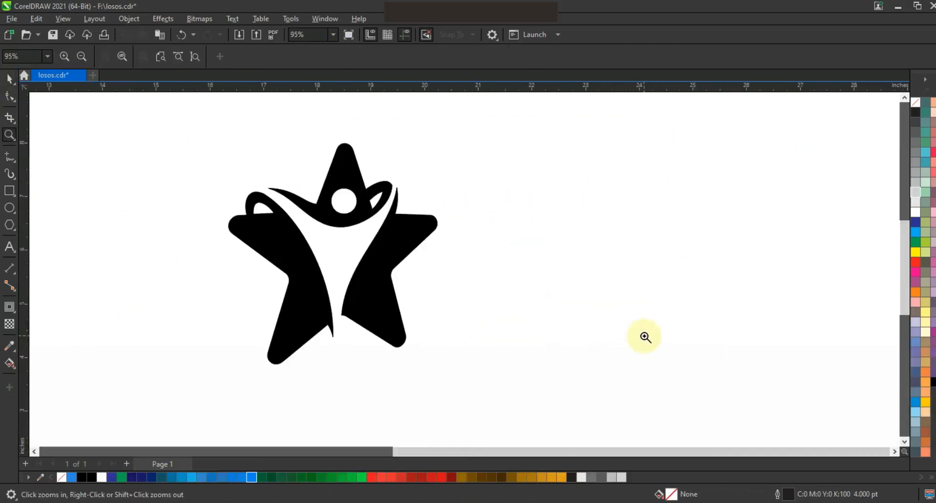
key(F9)
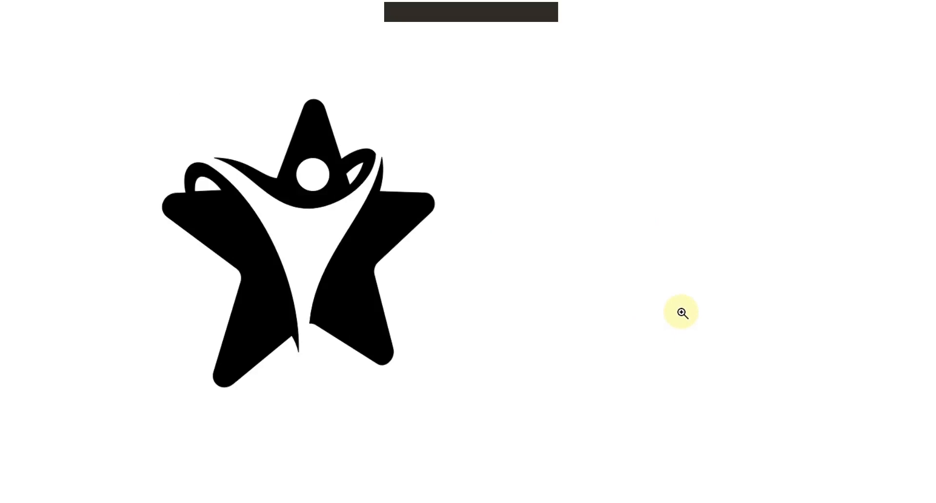